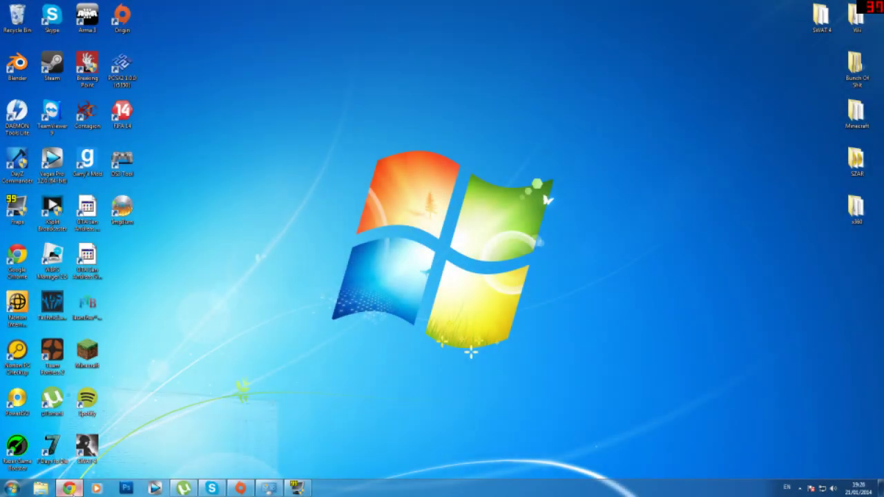
- Switch to Chrome and bring up the x360ce project's downloads page
click(69, 488)
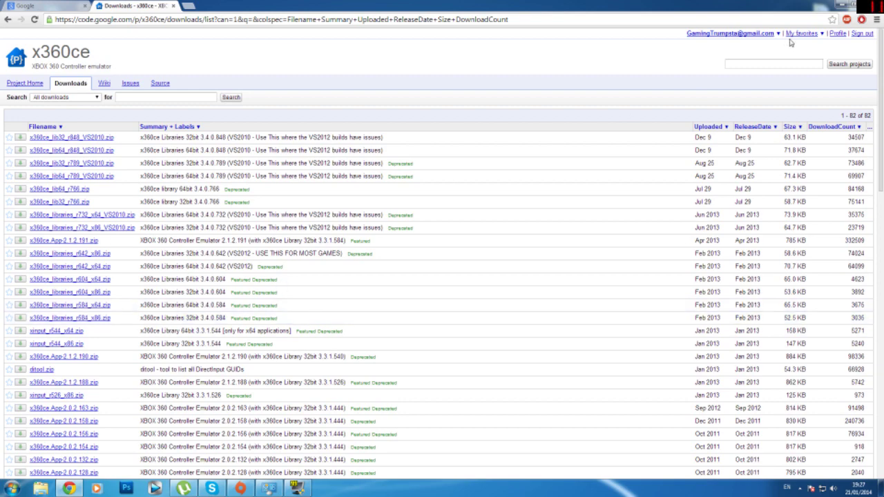
click(841, 7)
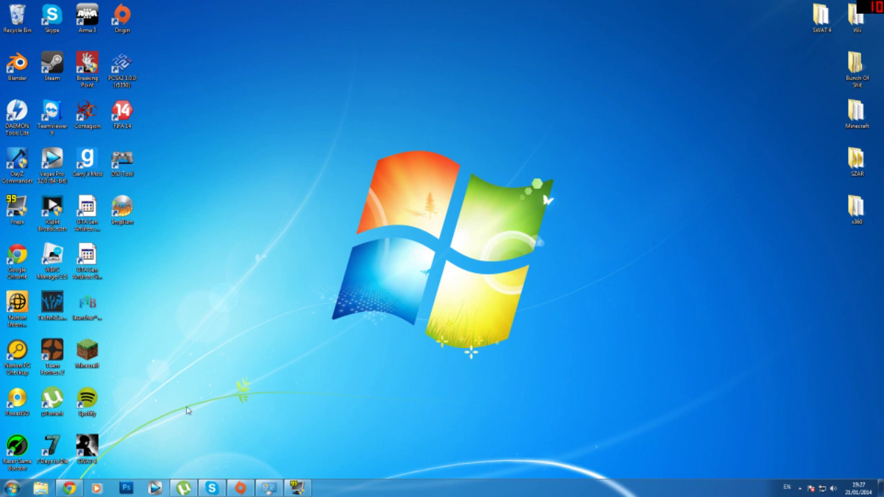
click(71, 488)
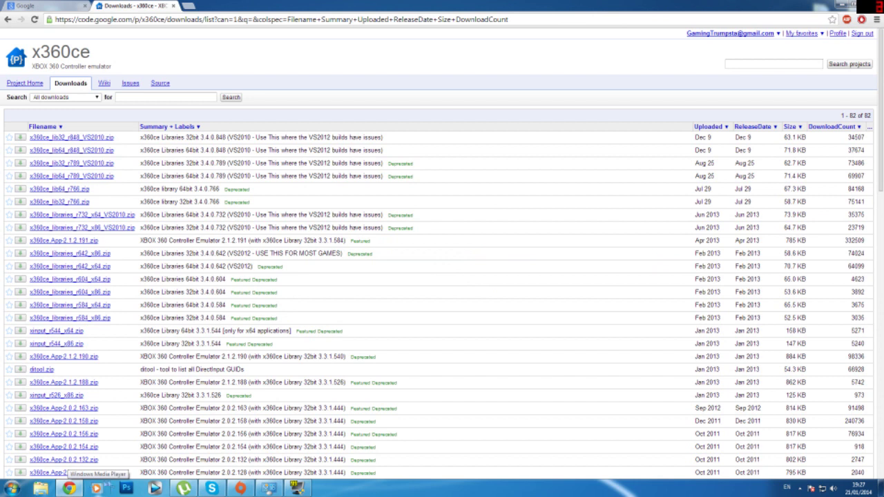
- Go back to the short x360ce download list and search within All downloads to list every file
click(97, 242)
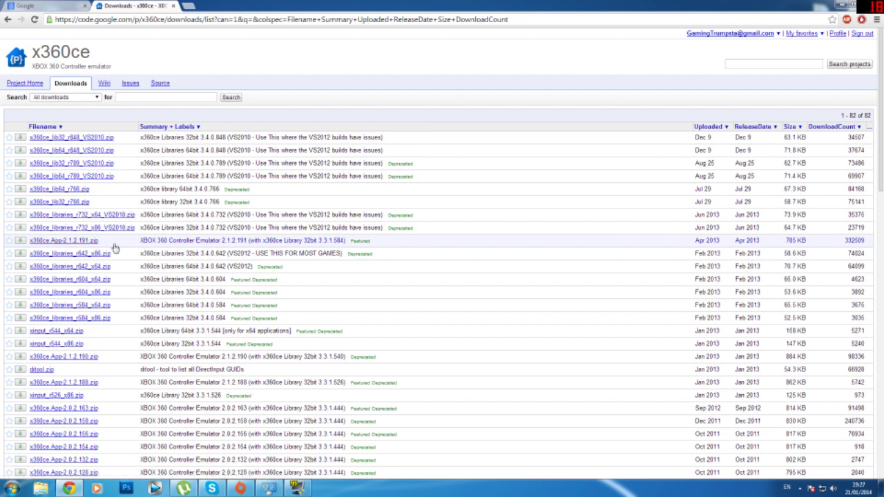
click(66, 96)
click(6, 19)
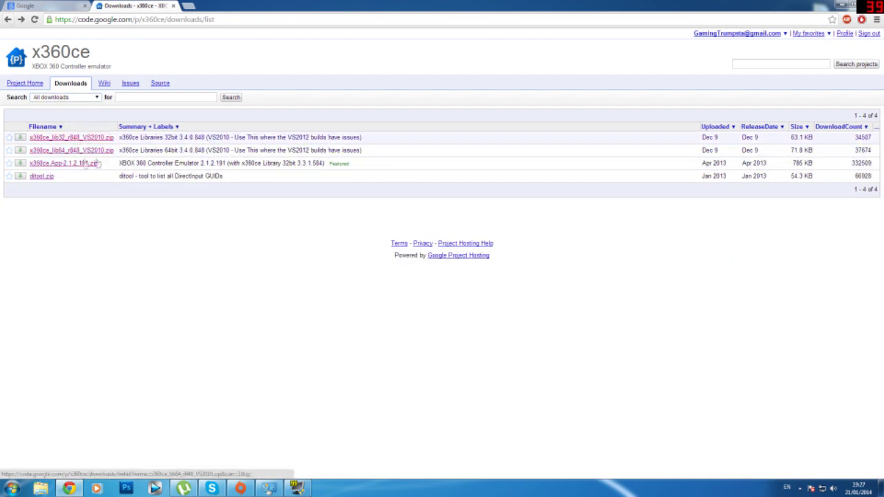
click(65, 96)
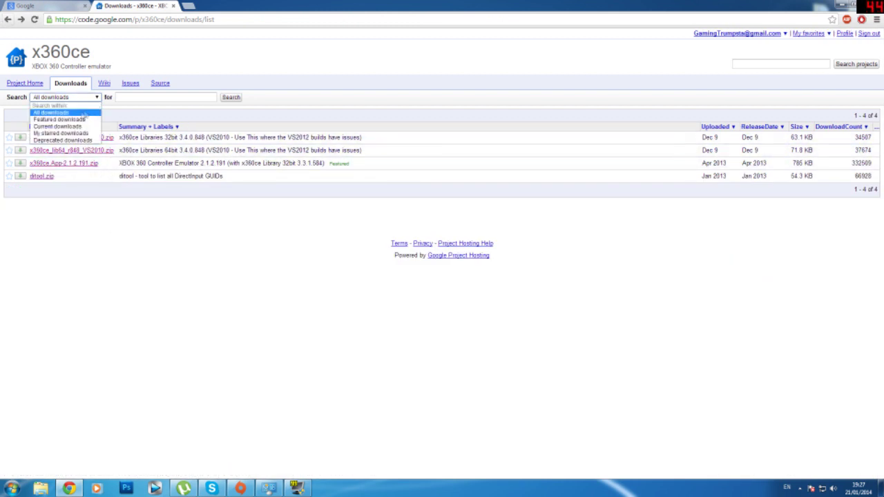
click(74, 115)
click(231, 97)
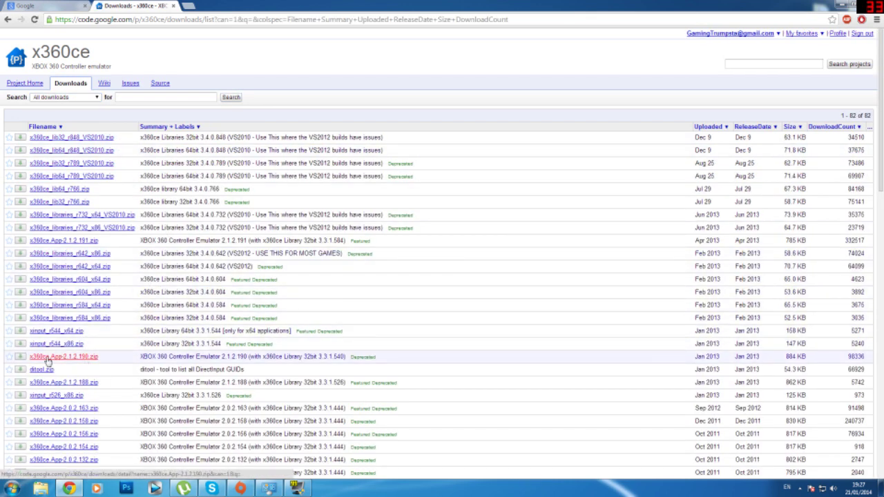
- Download x360ce.App-2.1.2.190.zip from its detail page in the full x360ce downloads list
click(96, 360)
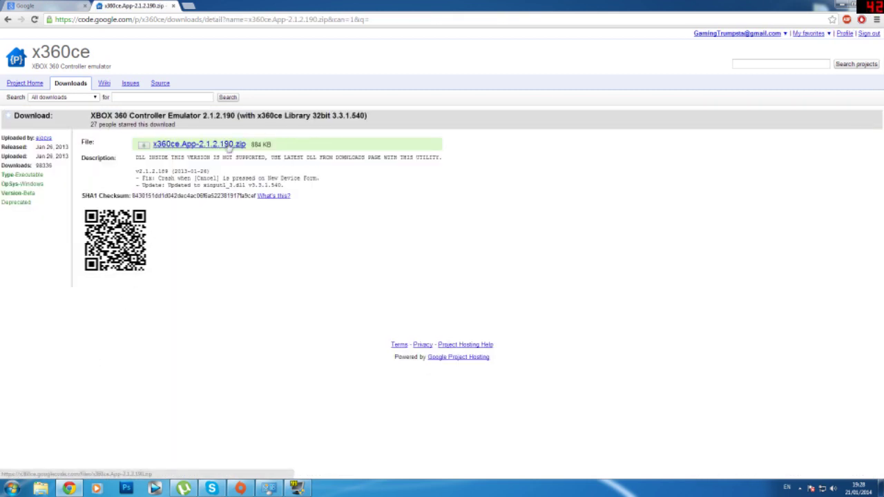
click(181, 145)
click(460, 86)
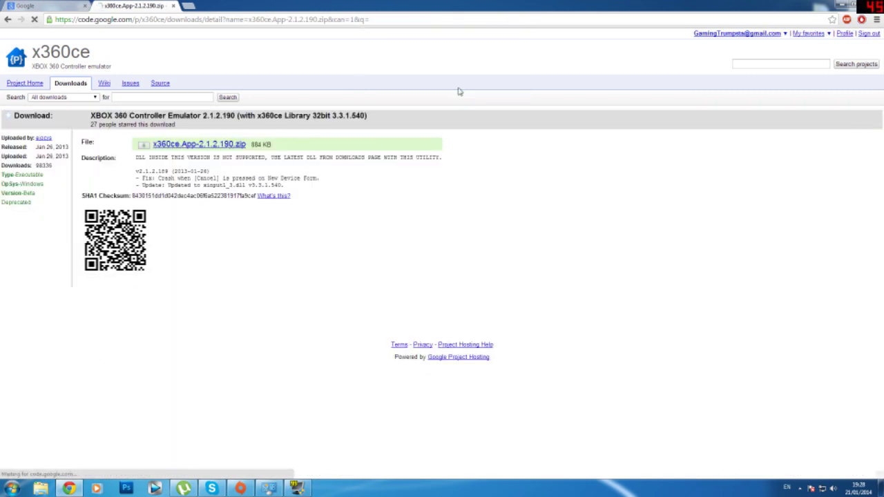
click(373, 232)
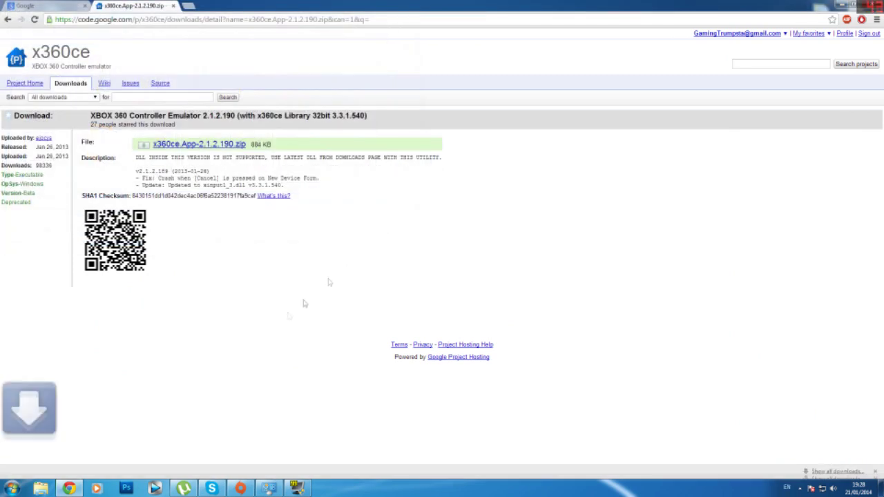
- Open the downloaded x360ce zip in WinRAR, select x360ce.exe inside it, and close the archive
click(76, 469)
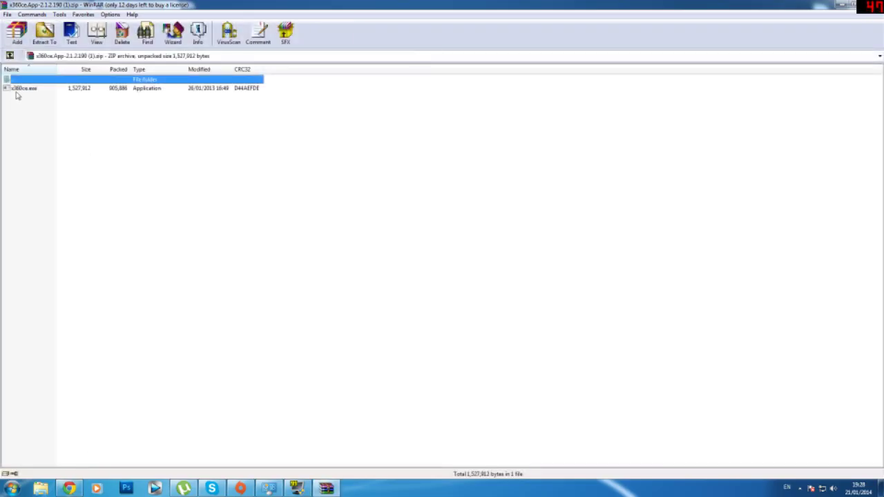
drag(17, 88, 59, 99)
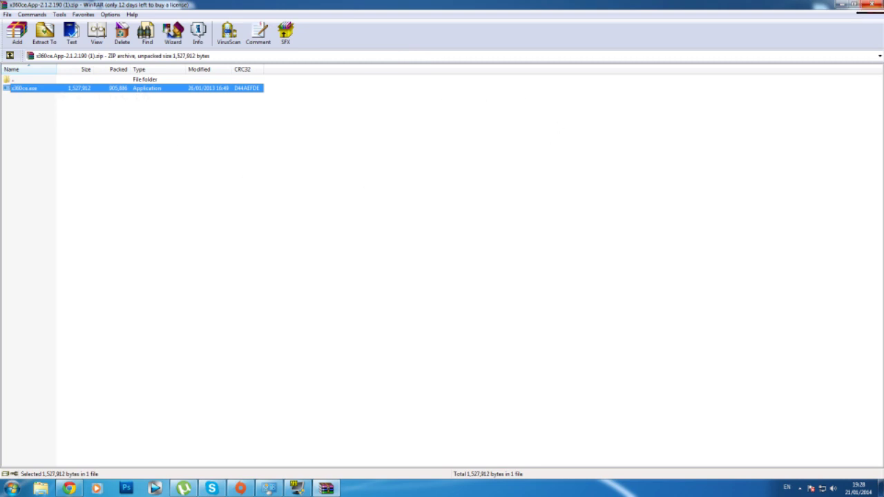
click(838, 6)
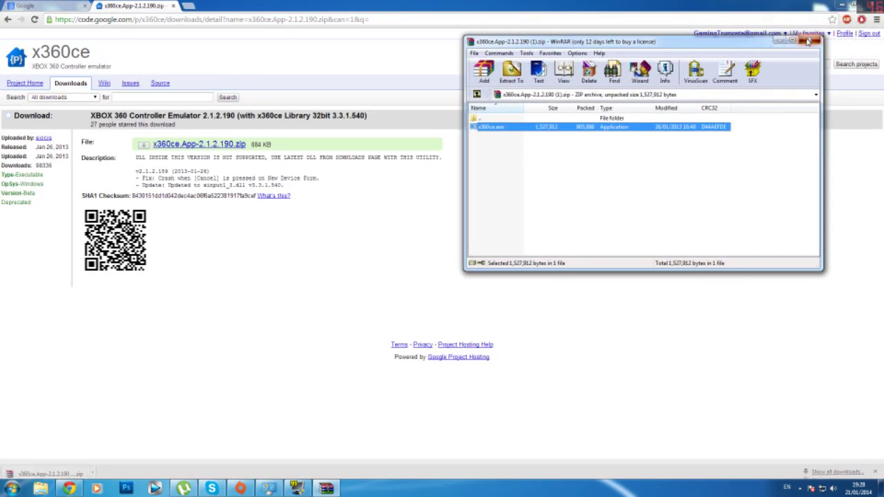
click(810, 35)
- Open the x360 folder from the desktop, launch the x360ce application and move its window clear of the file list
click(837, 5)
double_click(855, 211)
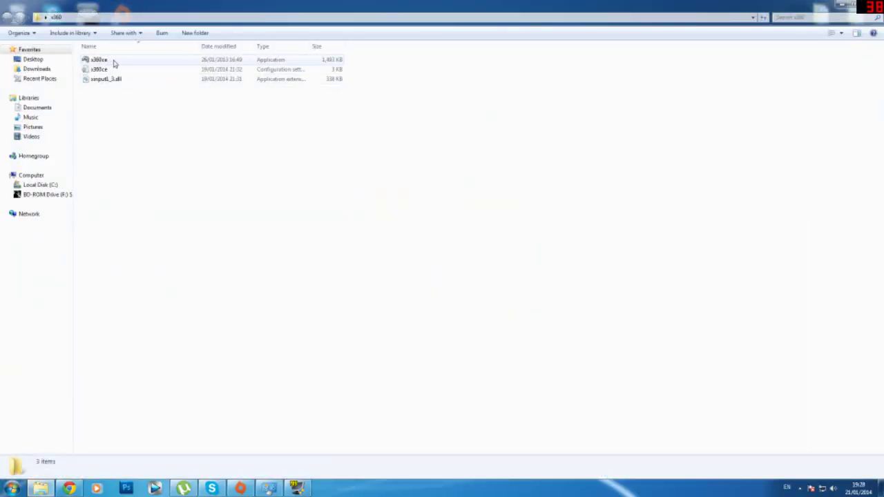
double_click(124, 61)
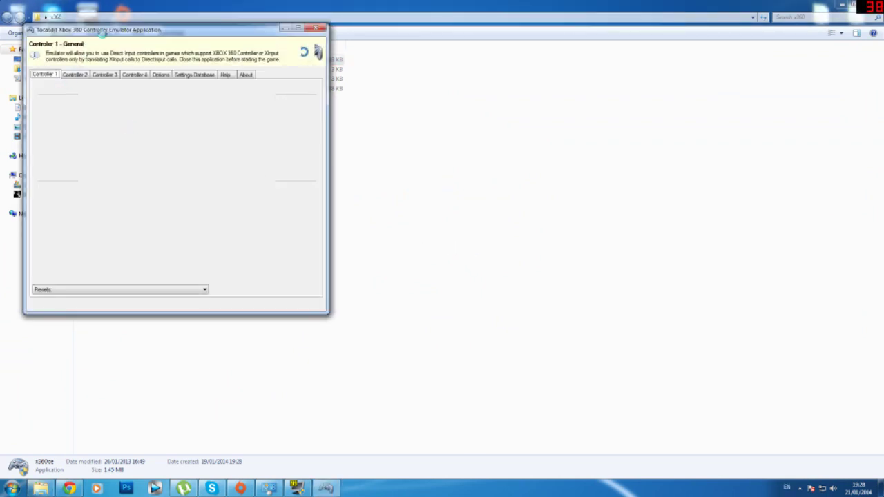
drag(107, 38, 295, 63)
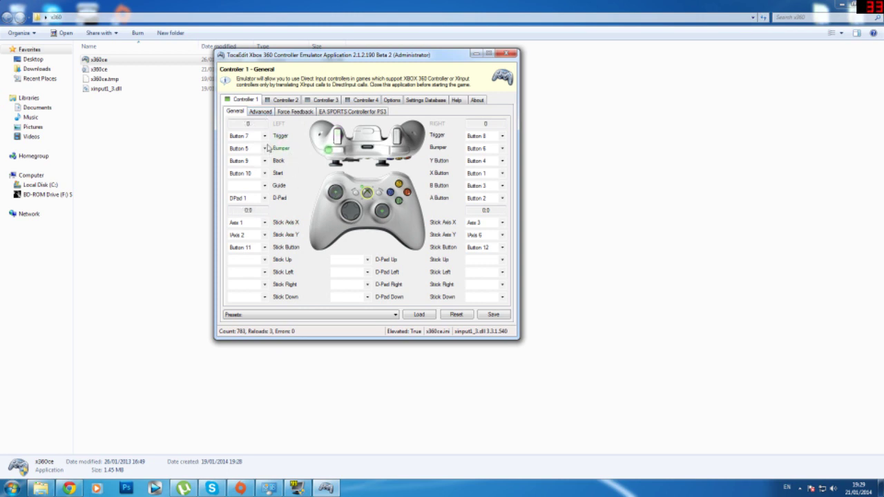
click(326, 315)
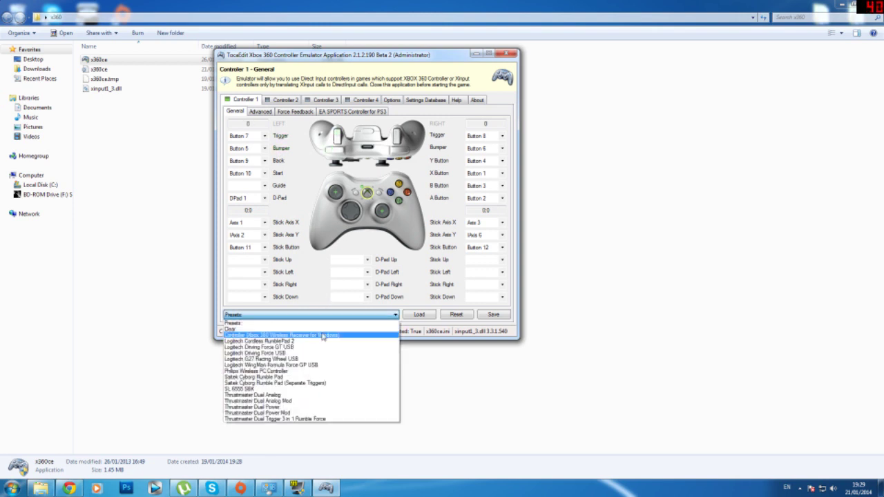
click(319, 341)
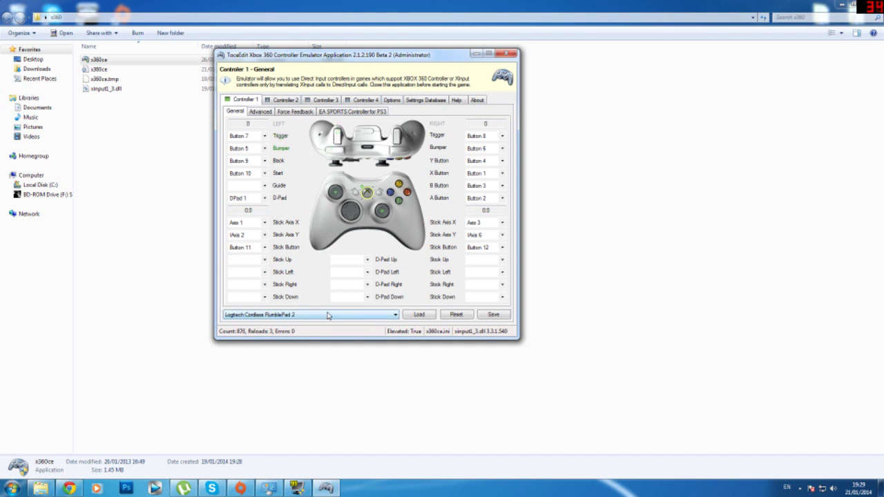
click(328, 315)
click(319, 327)
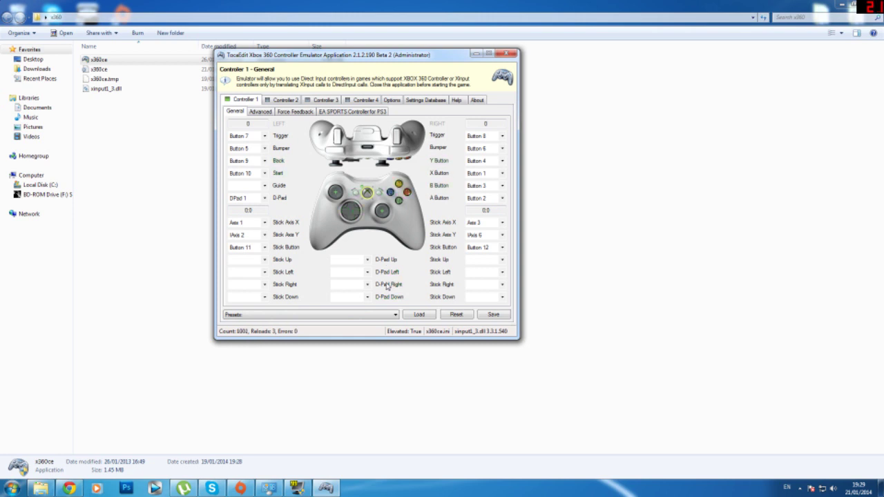
- Load the default Presets entry for Controller 1 and close the emulator application
click(428, 316)
click(507, 55)
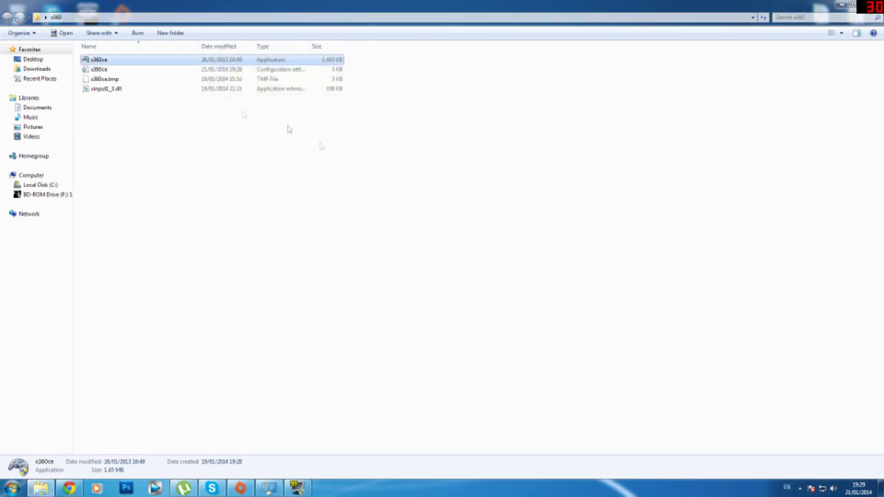
- Copy the x360ce configuration settings file and xinput1_3.dll from the x360 folder
click(113, 72)
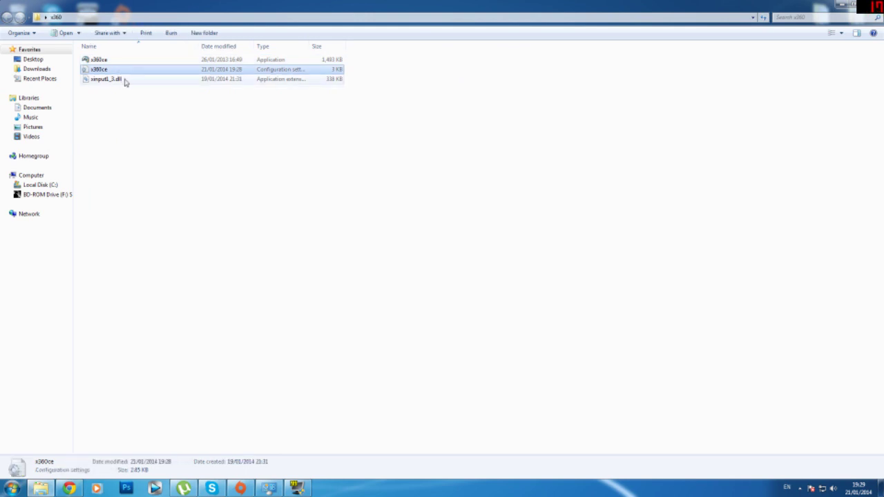
ctrl+click(127, 80)
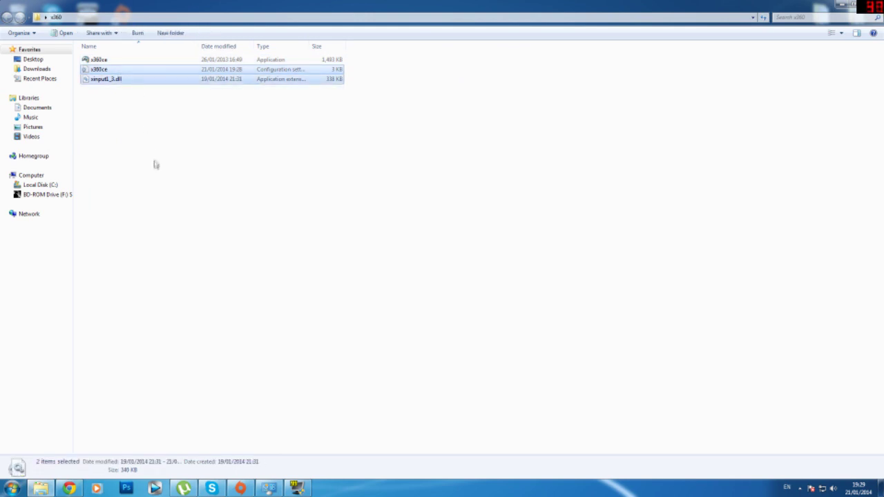
drag(167, 141, 100, 69)
click(316, 274)
drag(154, 171, 100, 72)
right_click(101, 73)
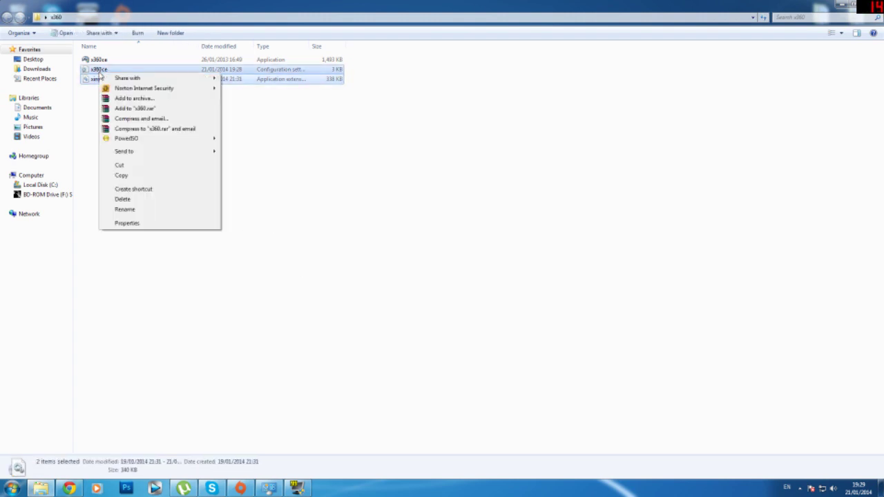
click(156, 177)
- Return to the desktop and open the file location of the FIFA 14 shortcut
click(212, 219)
click(12, 488)
click(264, 373)
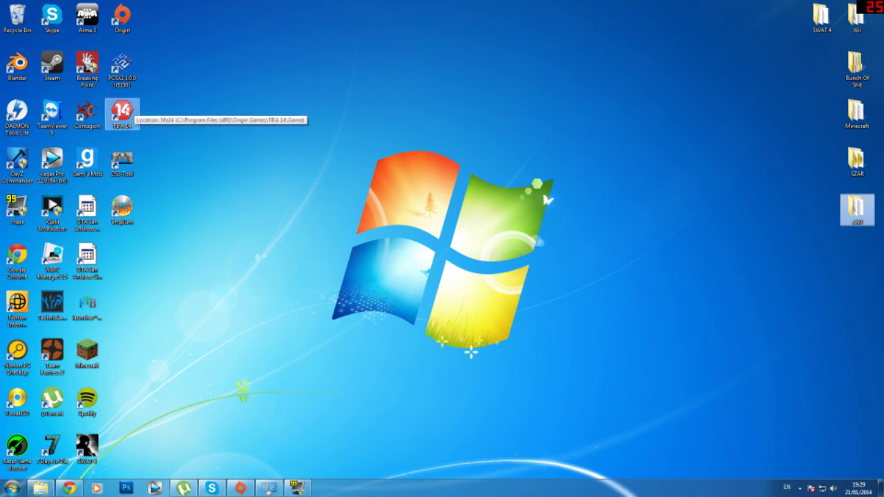
right_click(127, 111)
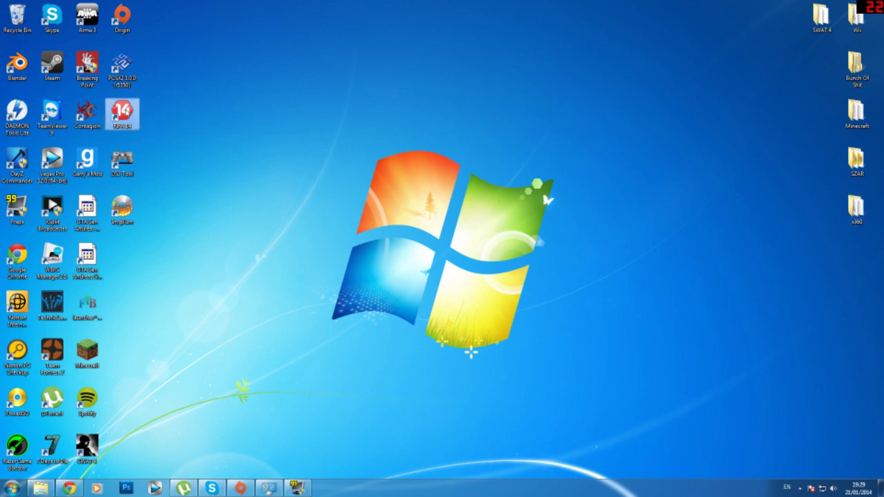
click(161, 136)
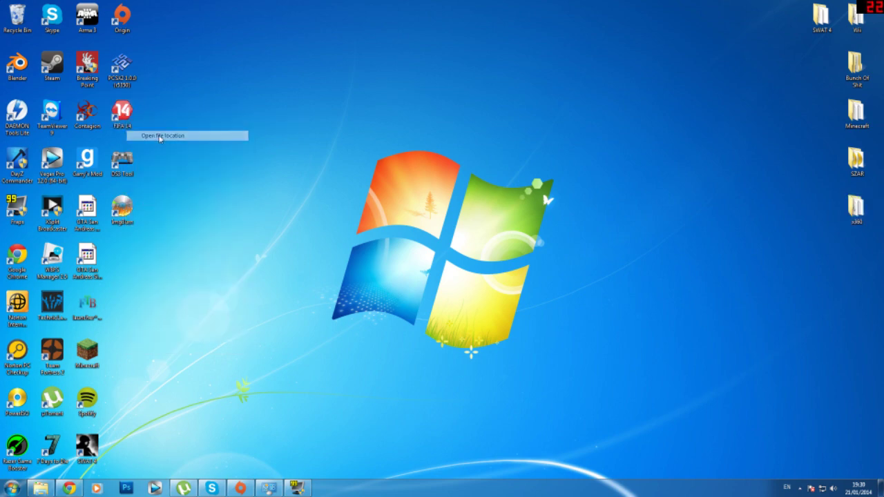
- Paste the copied x360ce configuration file and xinput1_3.dll into FIFA 14's Game folder
click(436, 248)
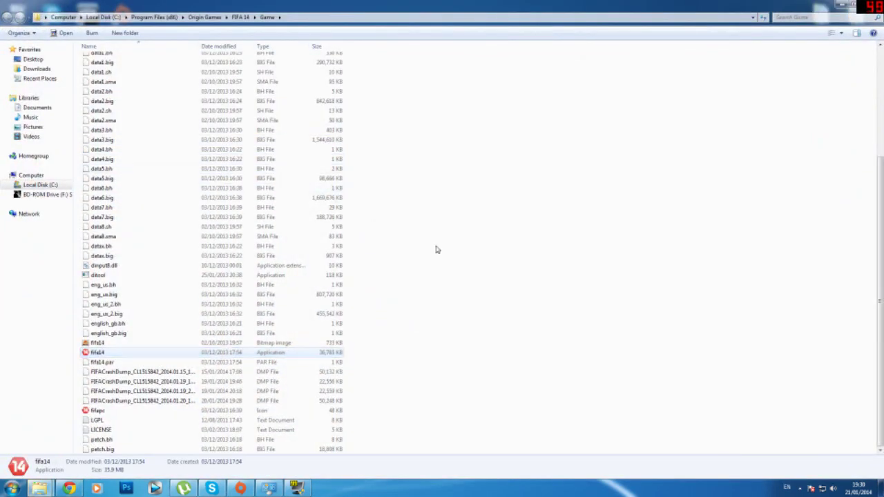
right_click(476, 289)
click(510, 363)
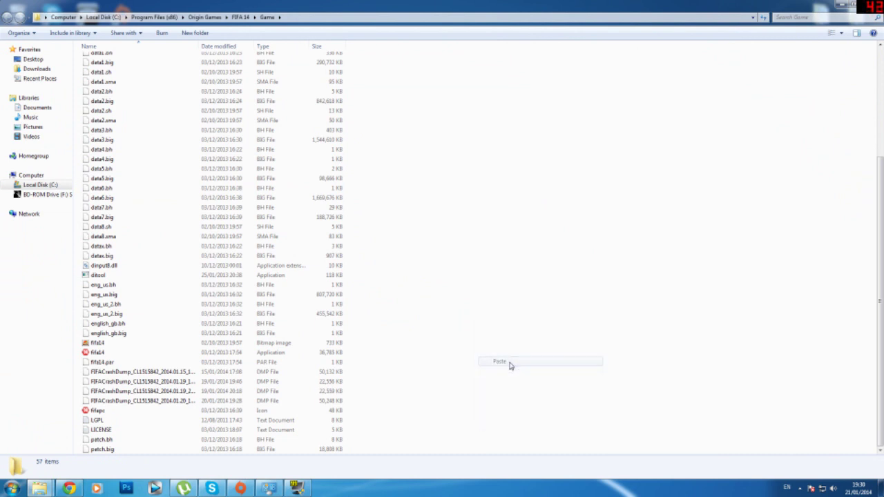
click(399, 343)
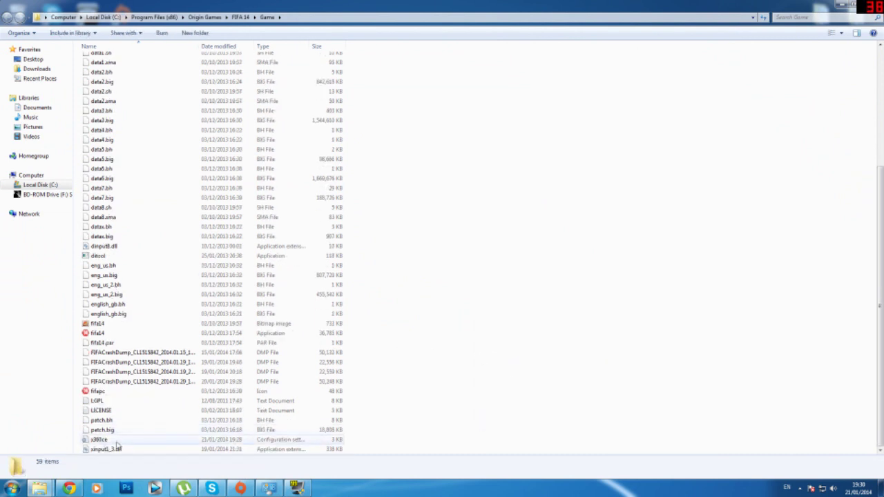
- Put away the Game folder window, launch FIFA 14 and start playing from its launcher
drag(834, 3, 730, 58)
click(764, 58)
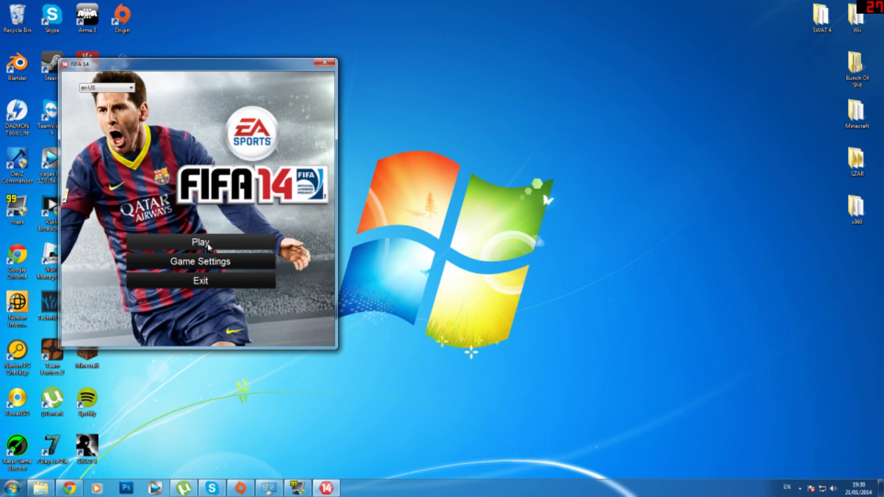
click(200, 243)
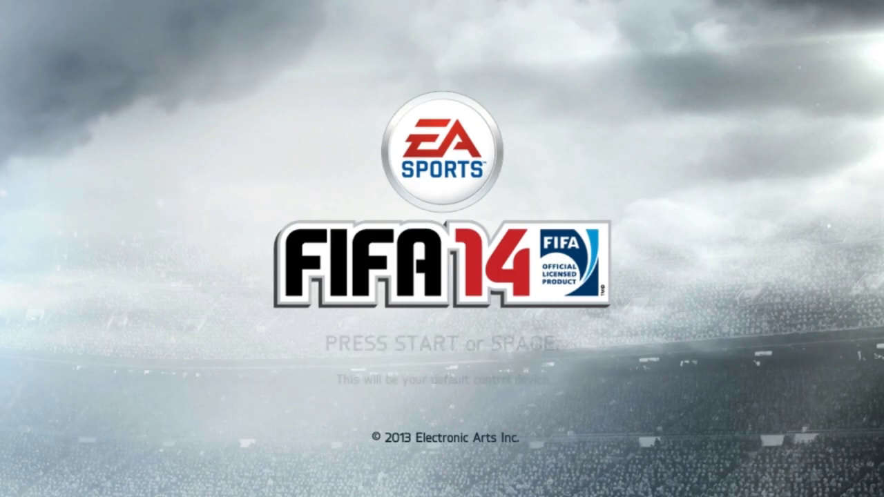
- Proceed past FIFA 14's title screen and load the Personal Settings 1 file
key(space)
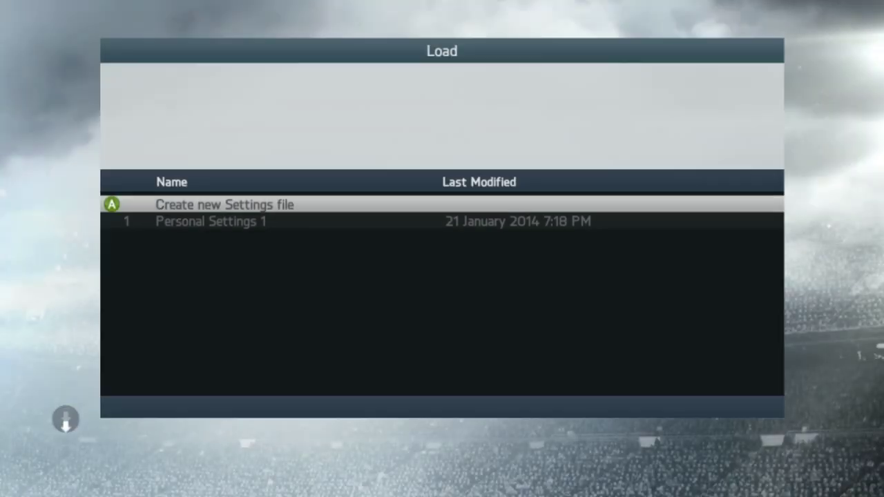
key(Down)
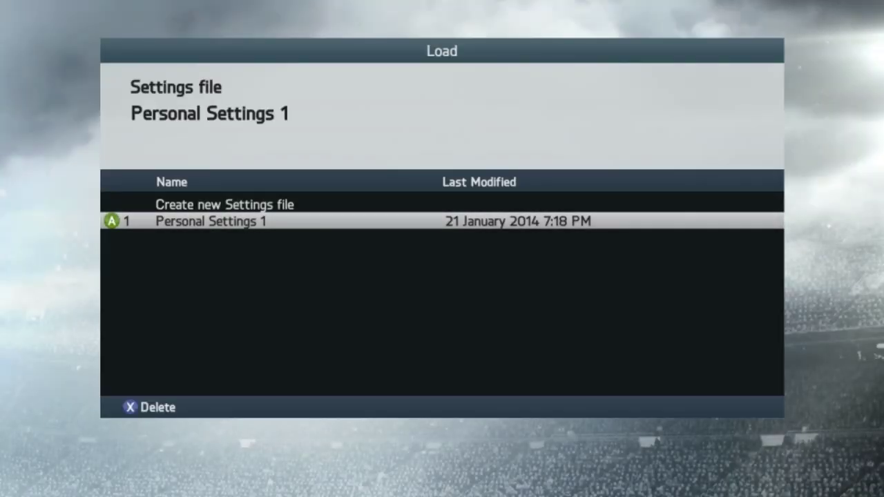
key(Return)
key(Up)
key(Return)
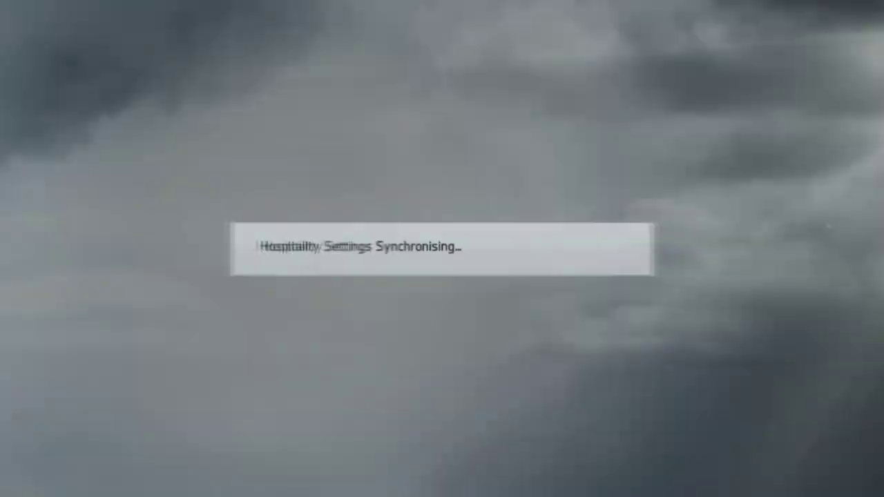
key(Return)
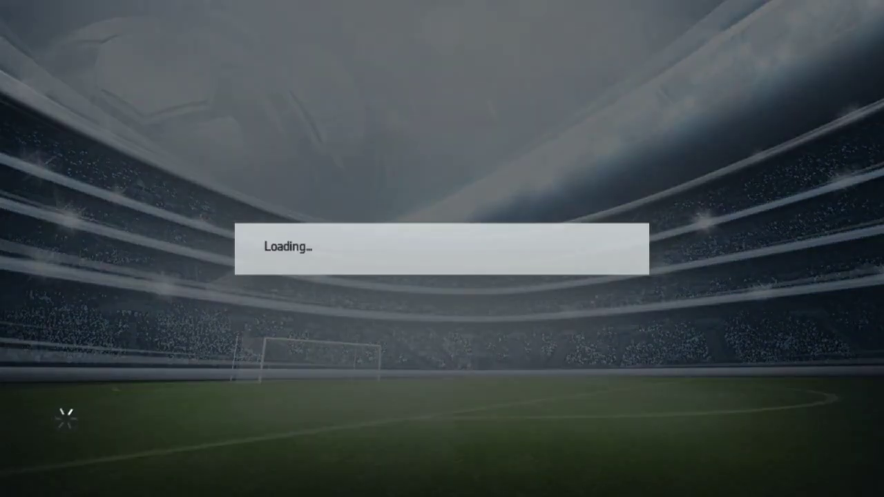
- Go through the game modes on FIFA 14's Play page and enter the practice arena
key(Right)
key(Right)
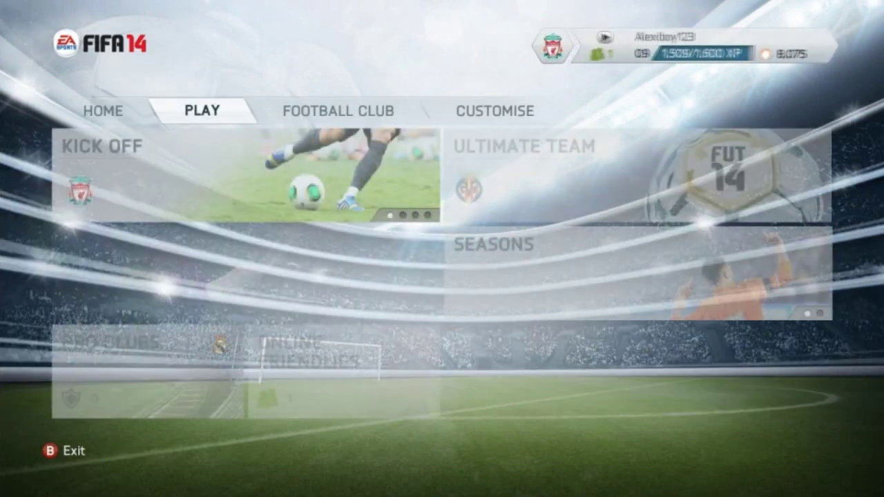
key(Left)
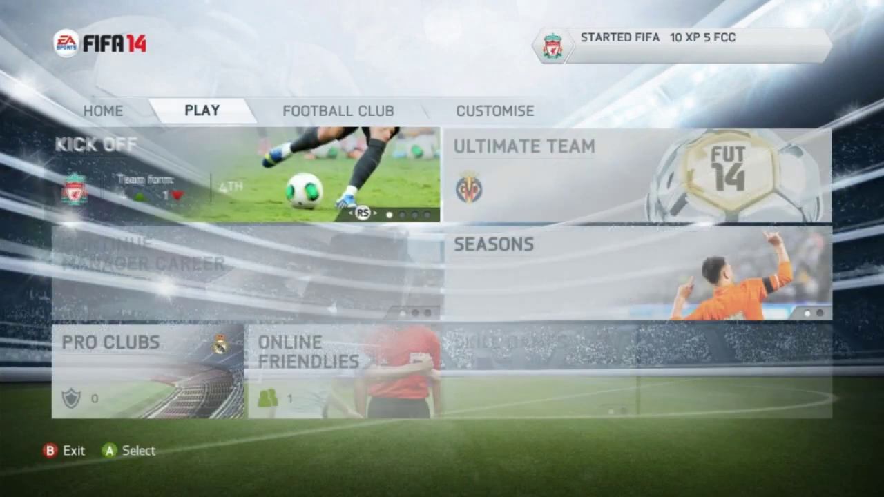
key(Down)
key(Down)
key(Right)
key(Right)
key(Right)
key(Return)
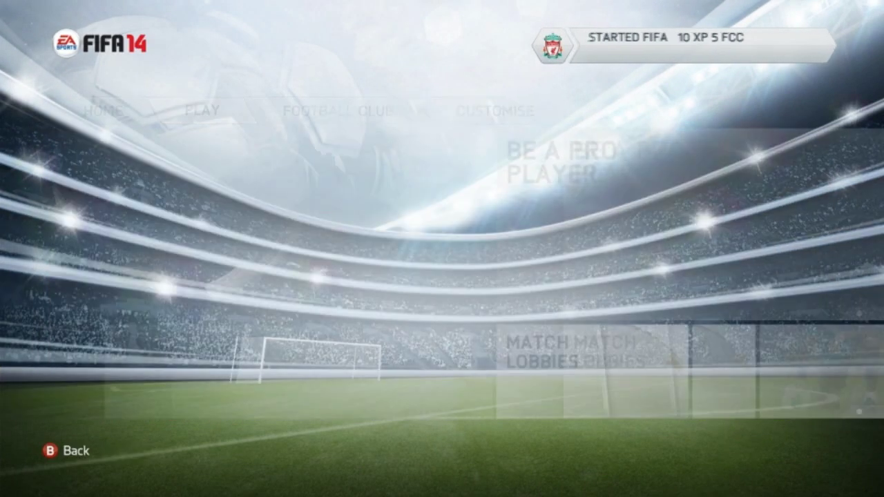
key(Right)
key(Down)
key(Return)
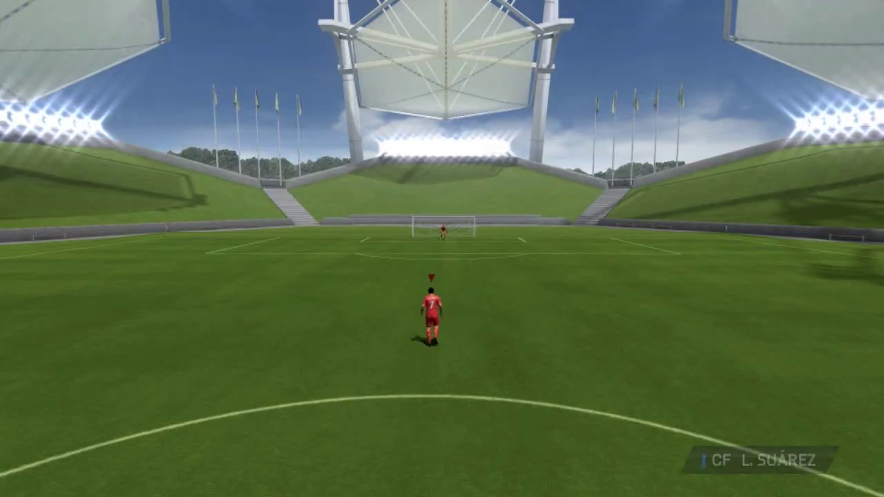
key(Up)
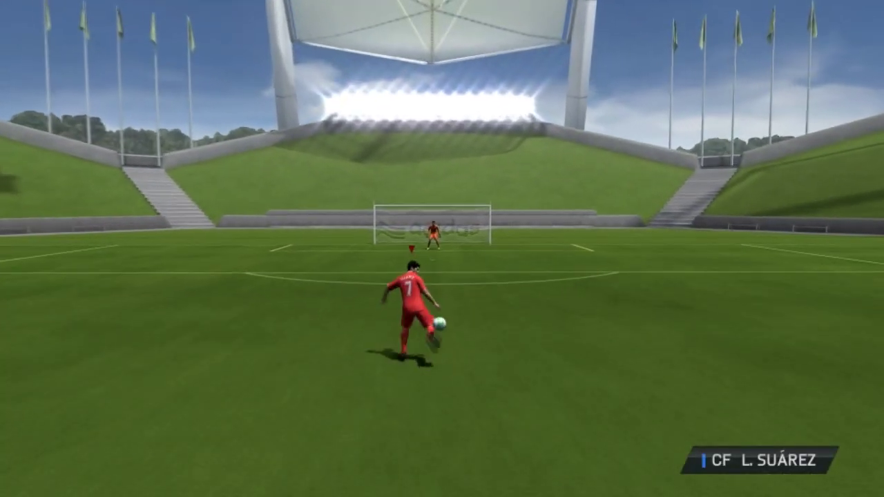
key(Left)
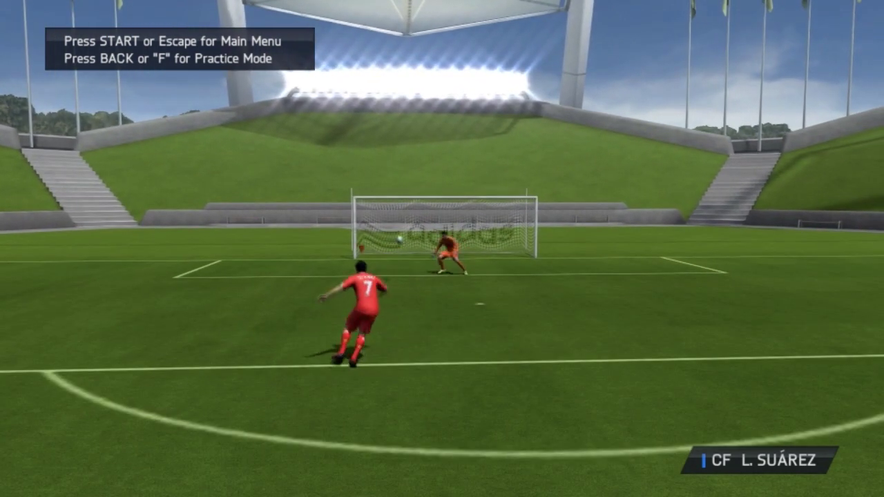
key(Left)
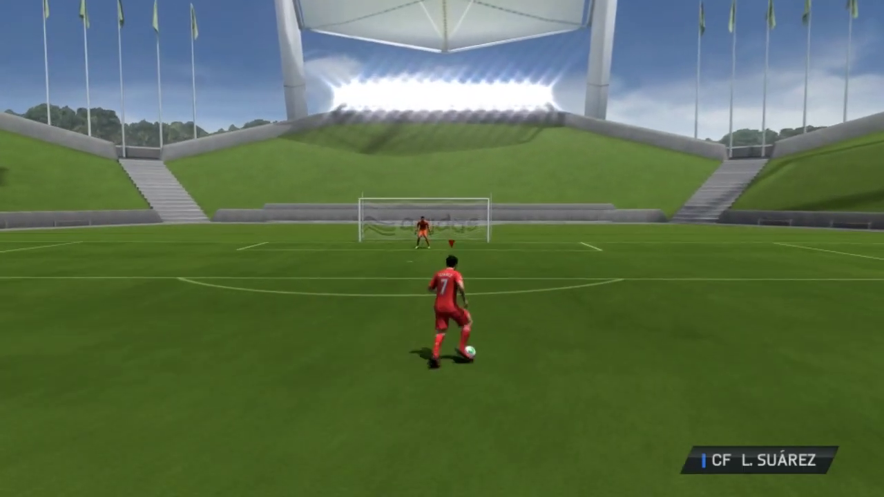
key(Right)
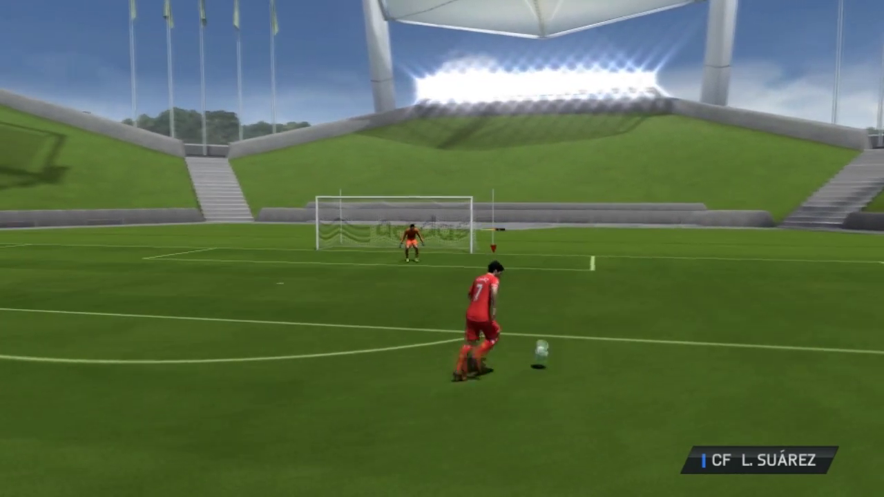
key(d)
key(Left)
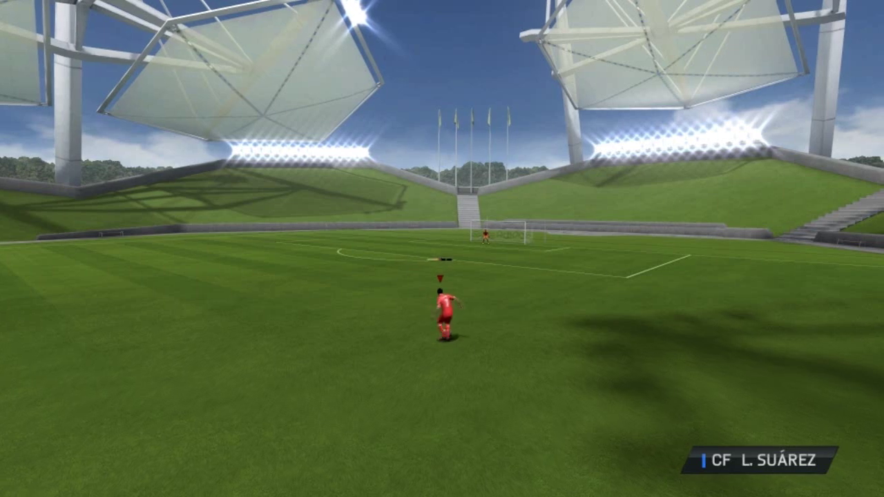
key(Up)
key(Up)
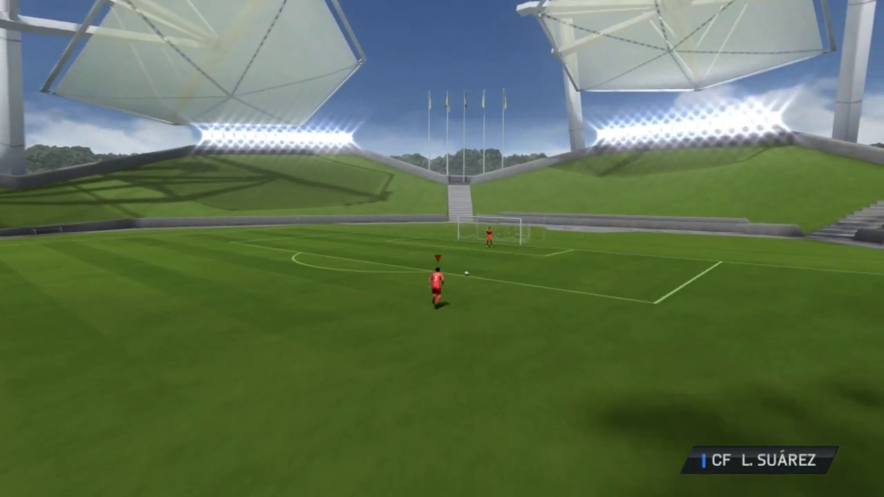
key(Left)
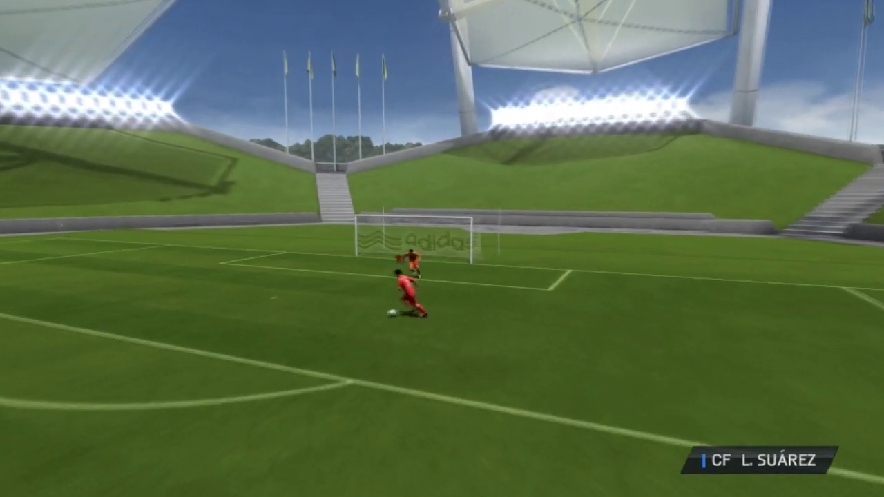
key(Down)
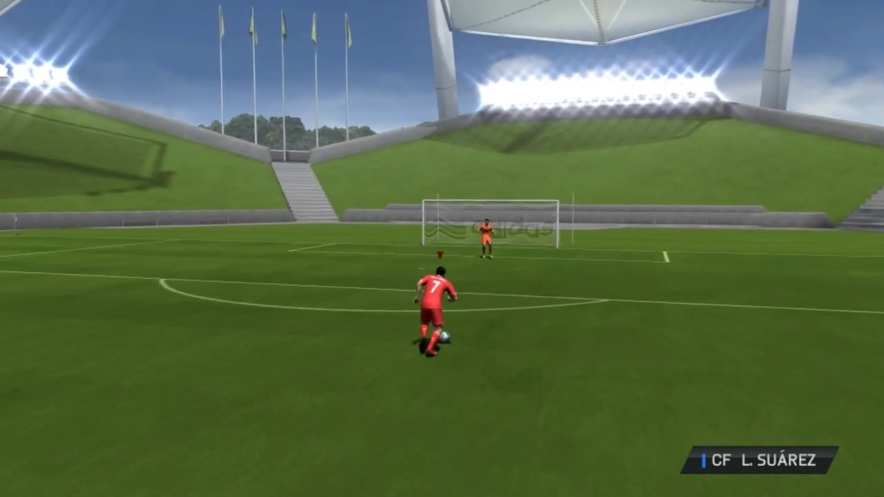
key(Up)
key(d)
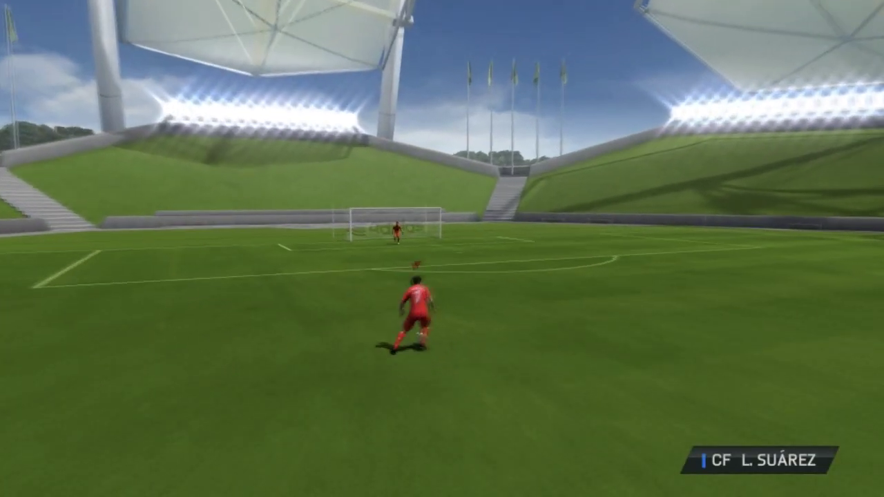
key(d)
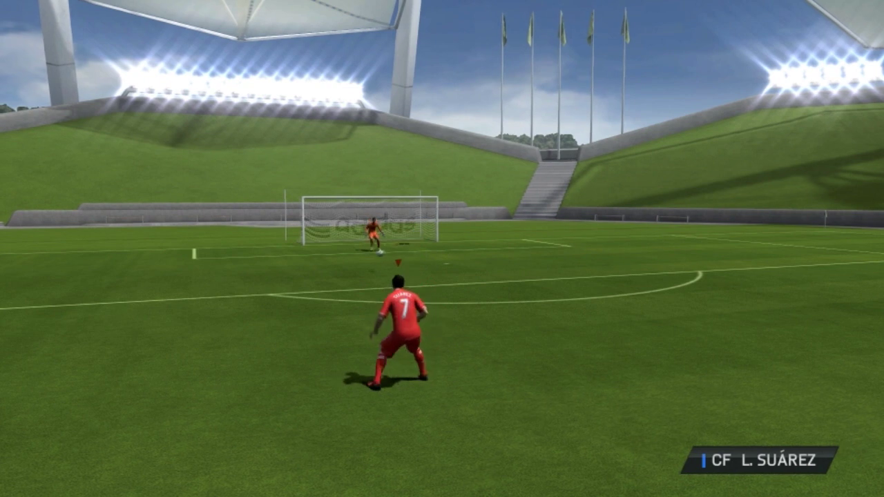
key(Left)
key(Up)
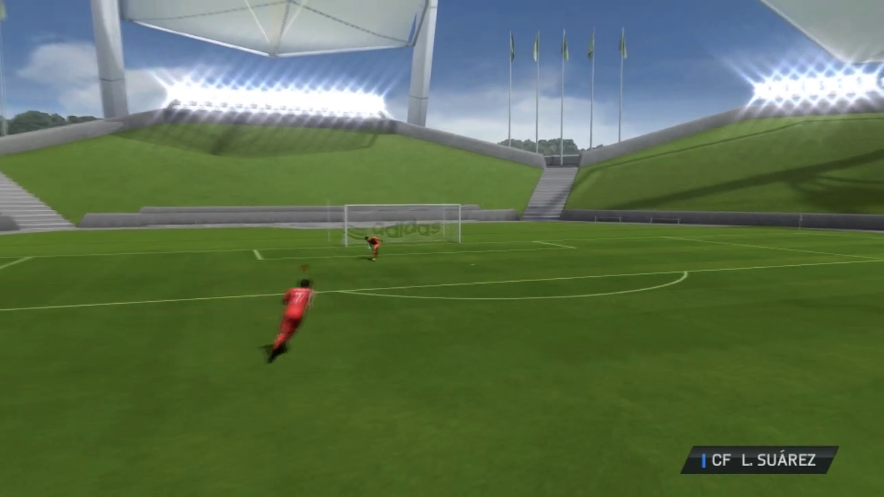